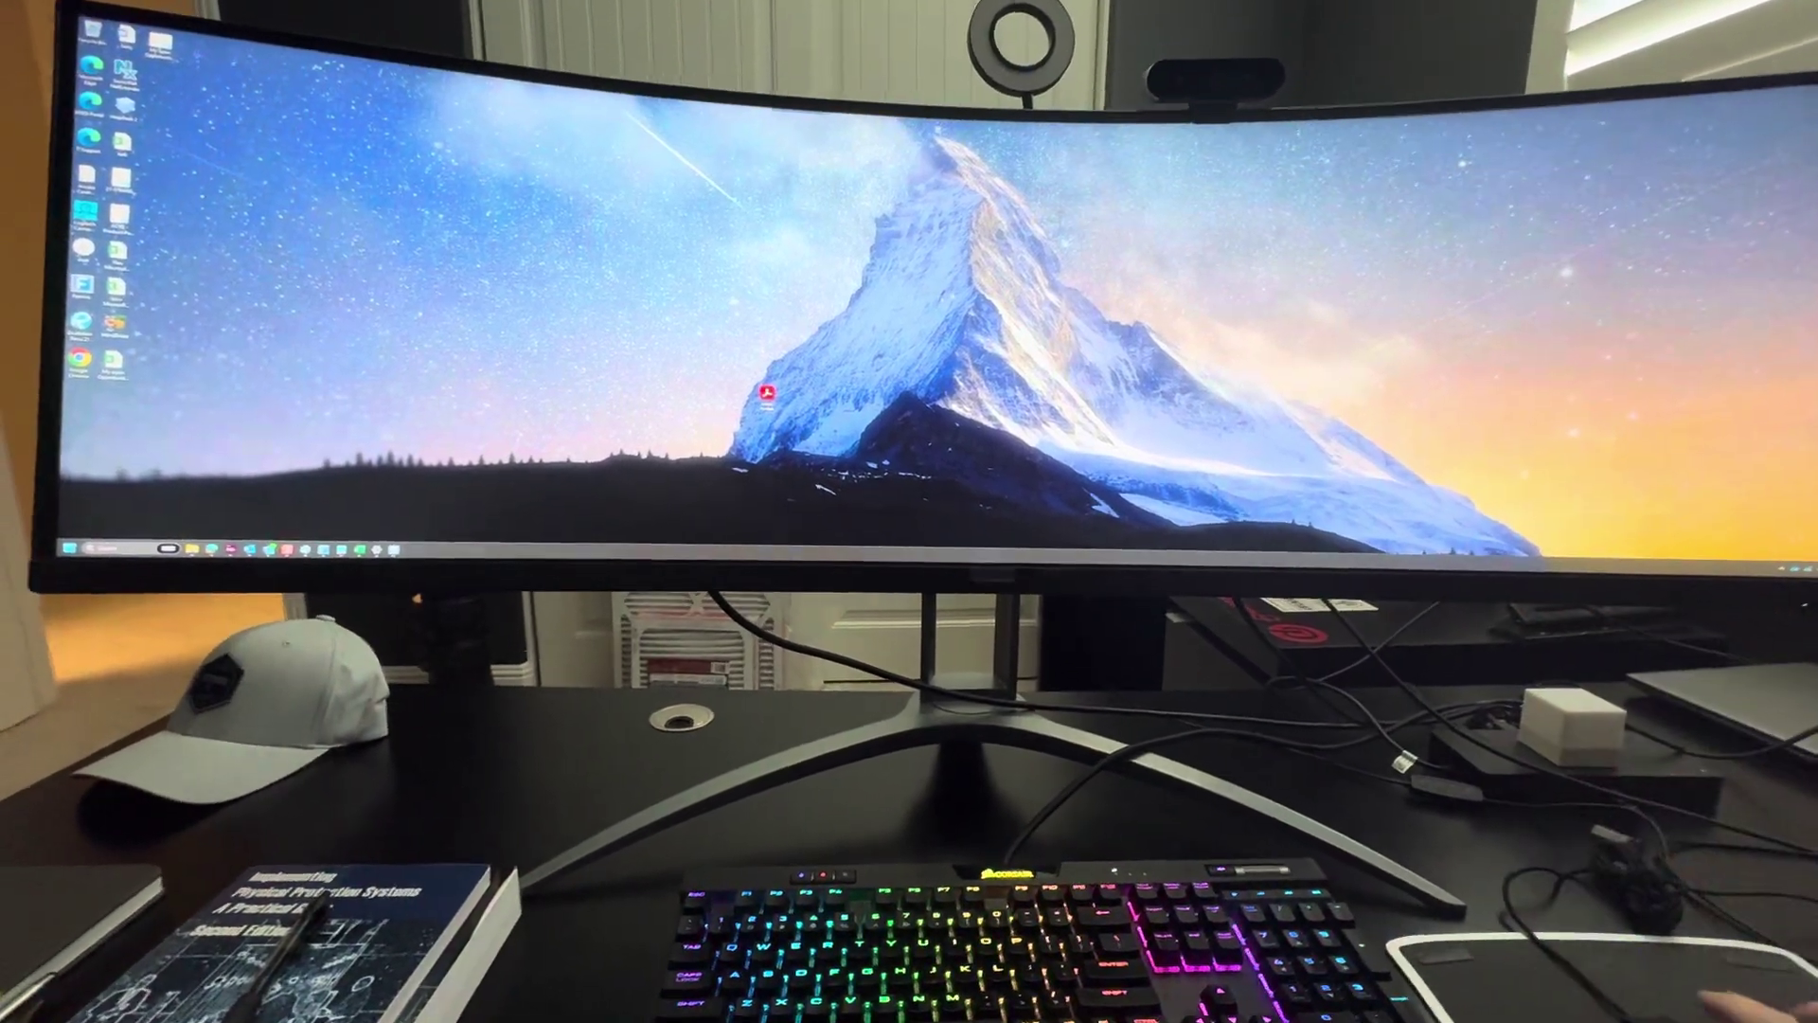
Open Display settings from the desktop's right-click menu
right_click(945, 292)
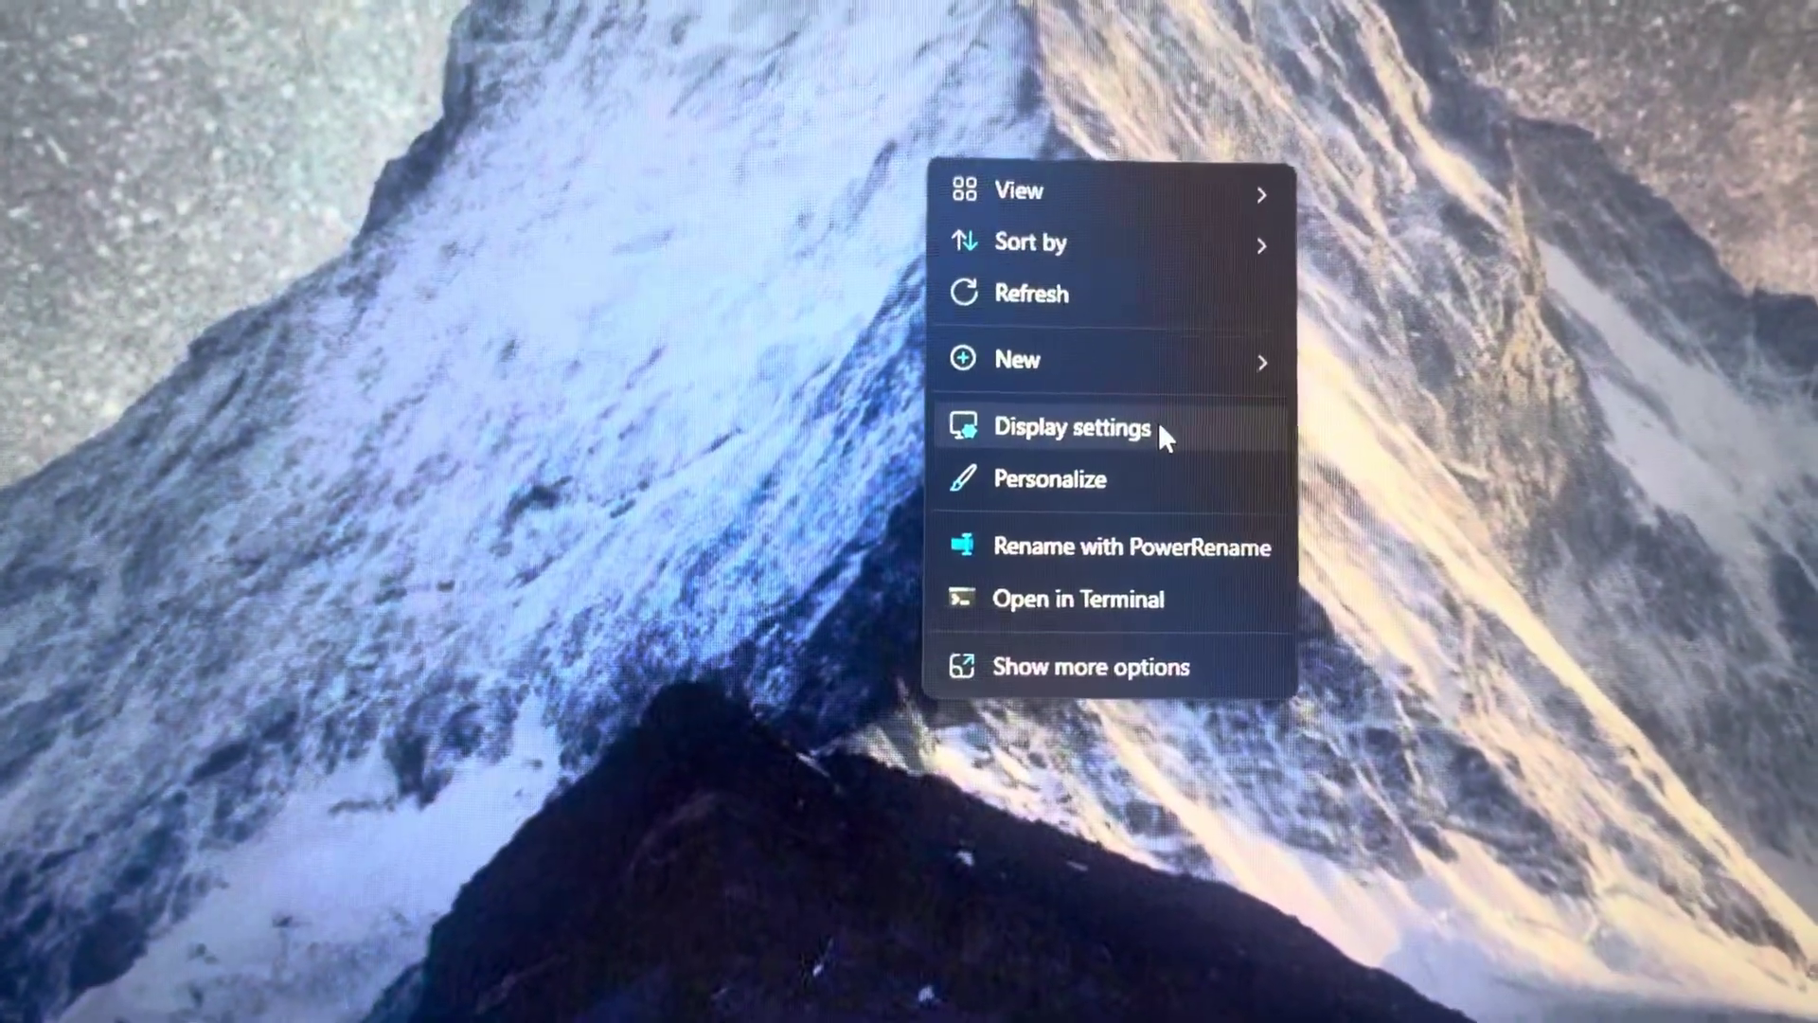
click(1158, 431)
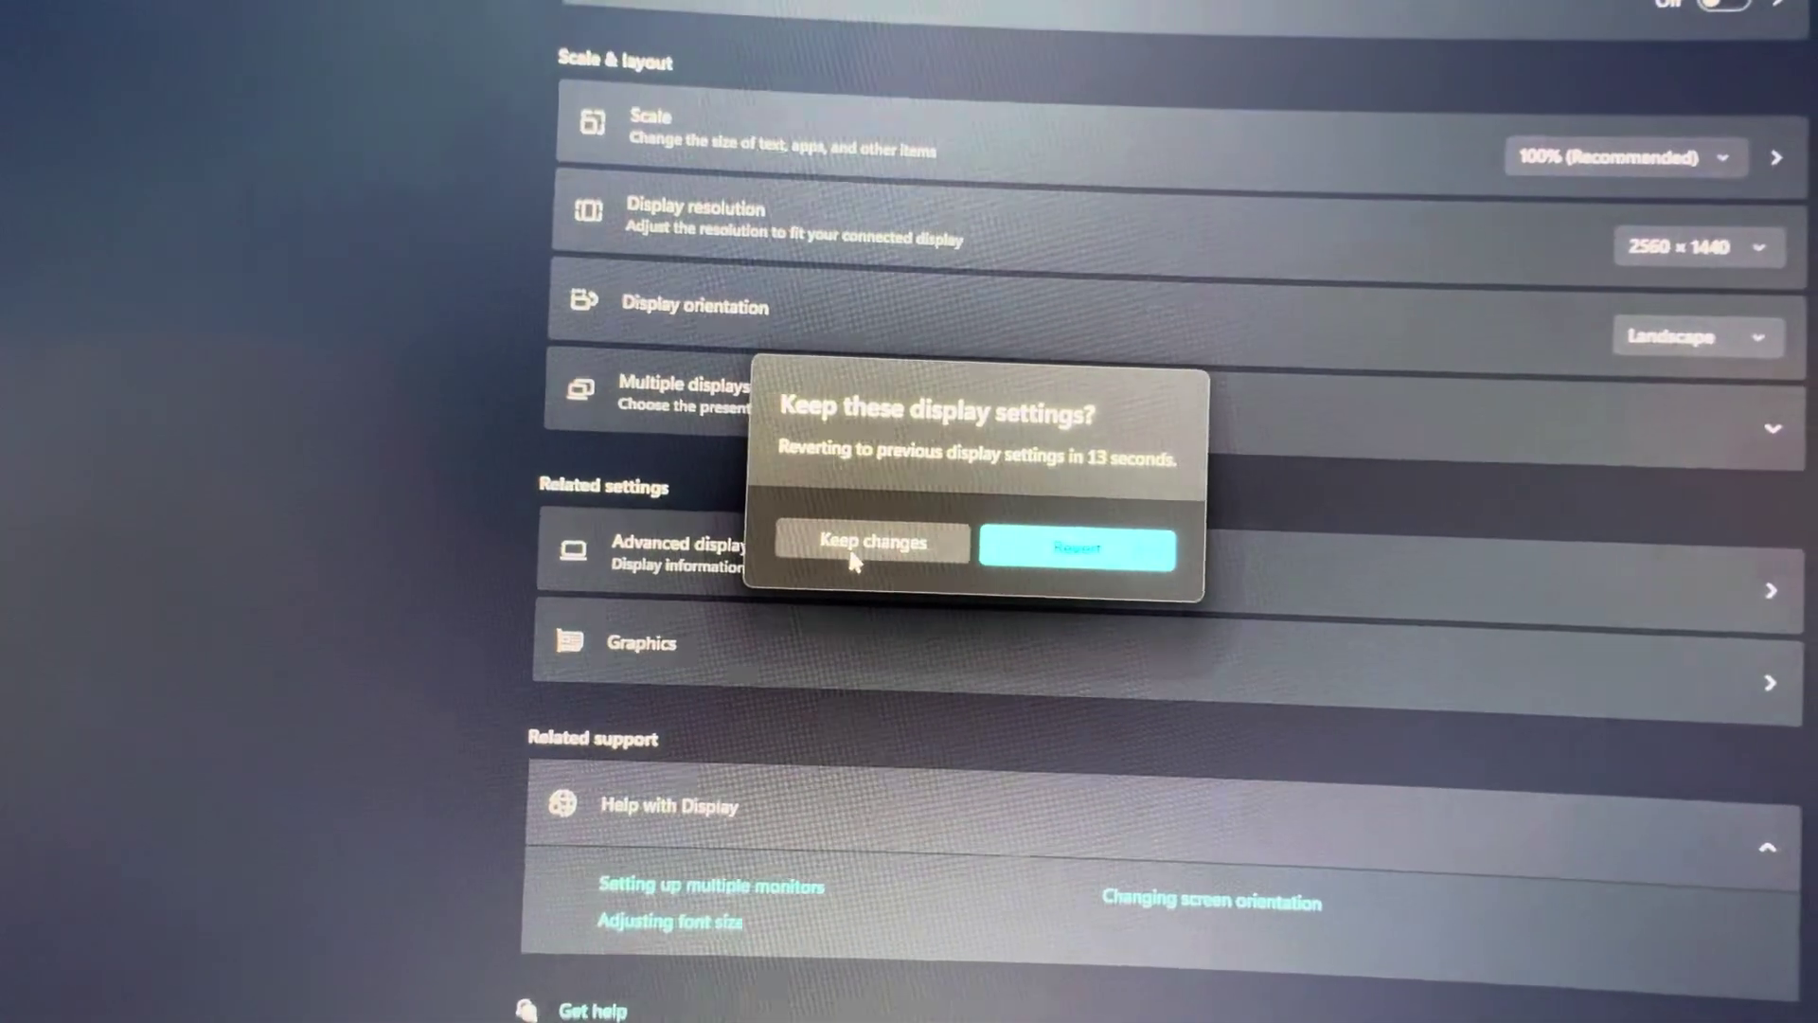
Confirm keeping the new 2560 × 1440 display resolution
click(789, 637)
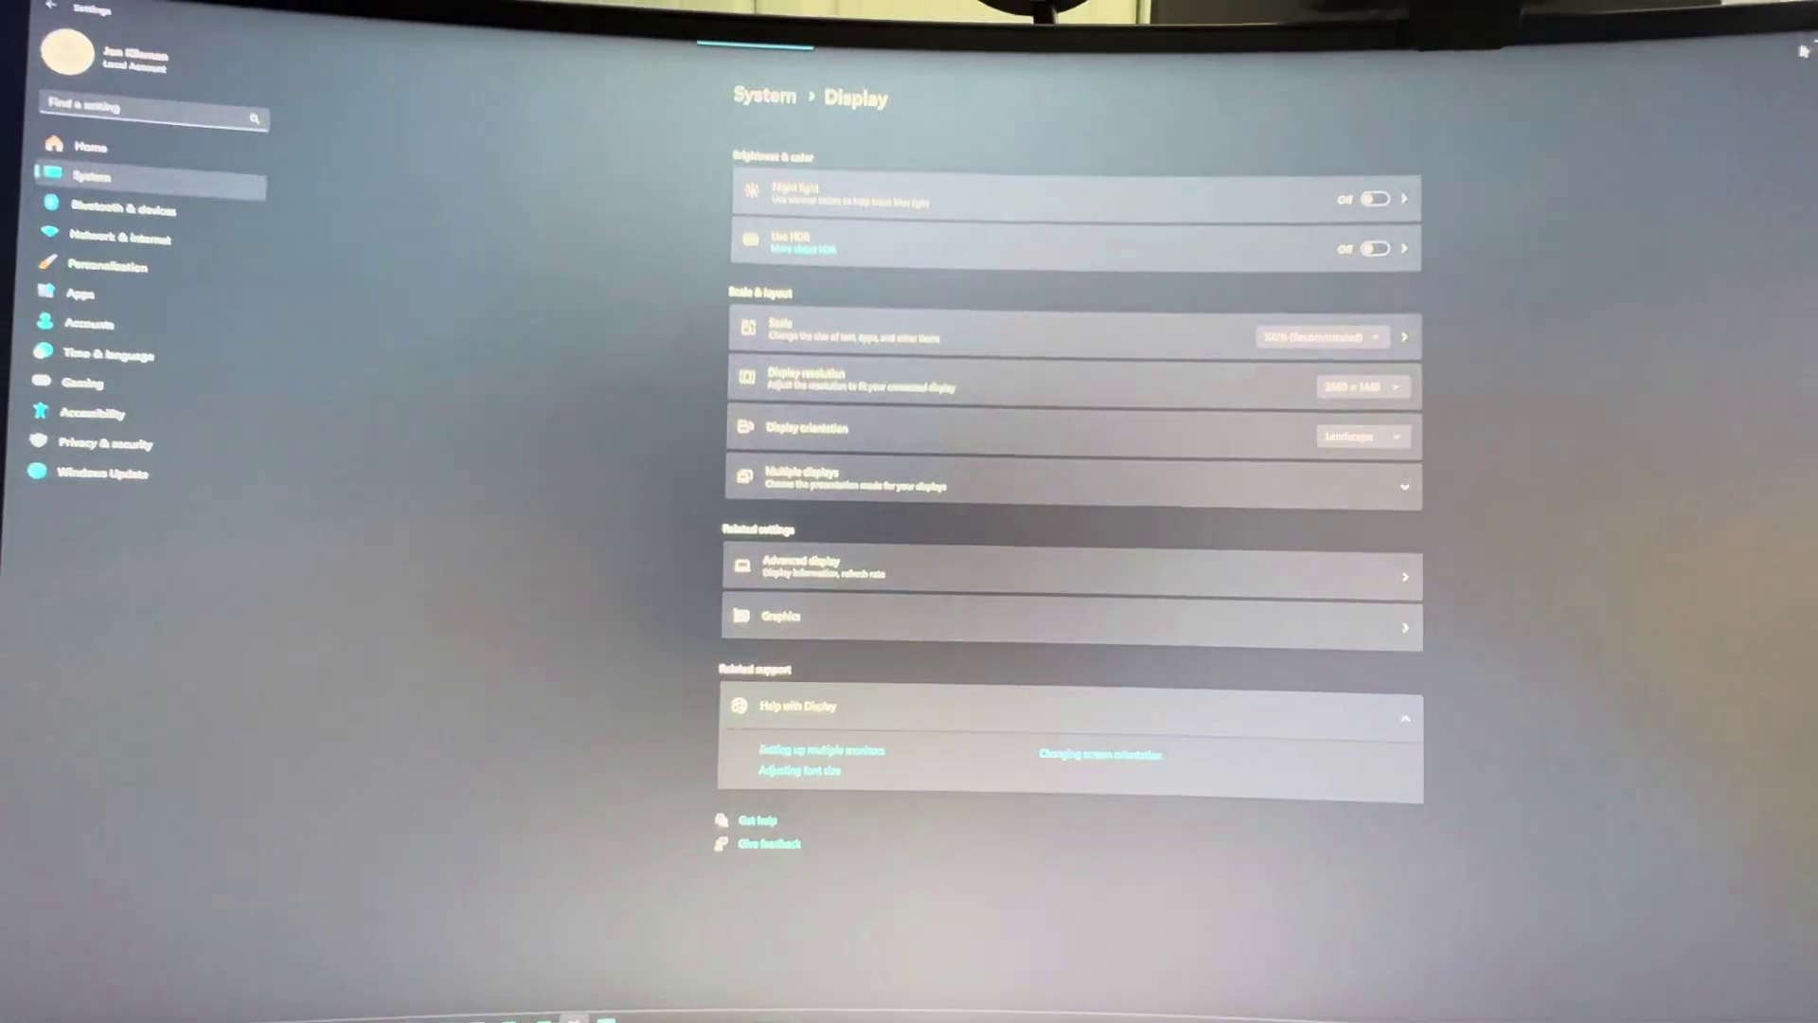
Show the desktop with Win+D, leaving it centred between black bars
key(super+d)
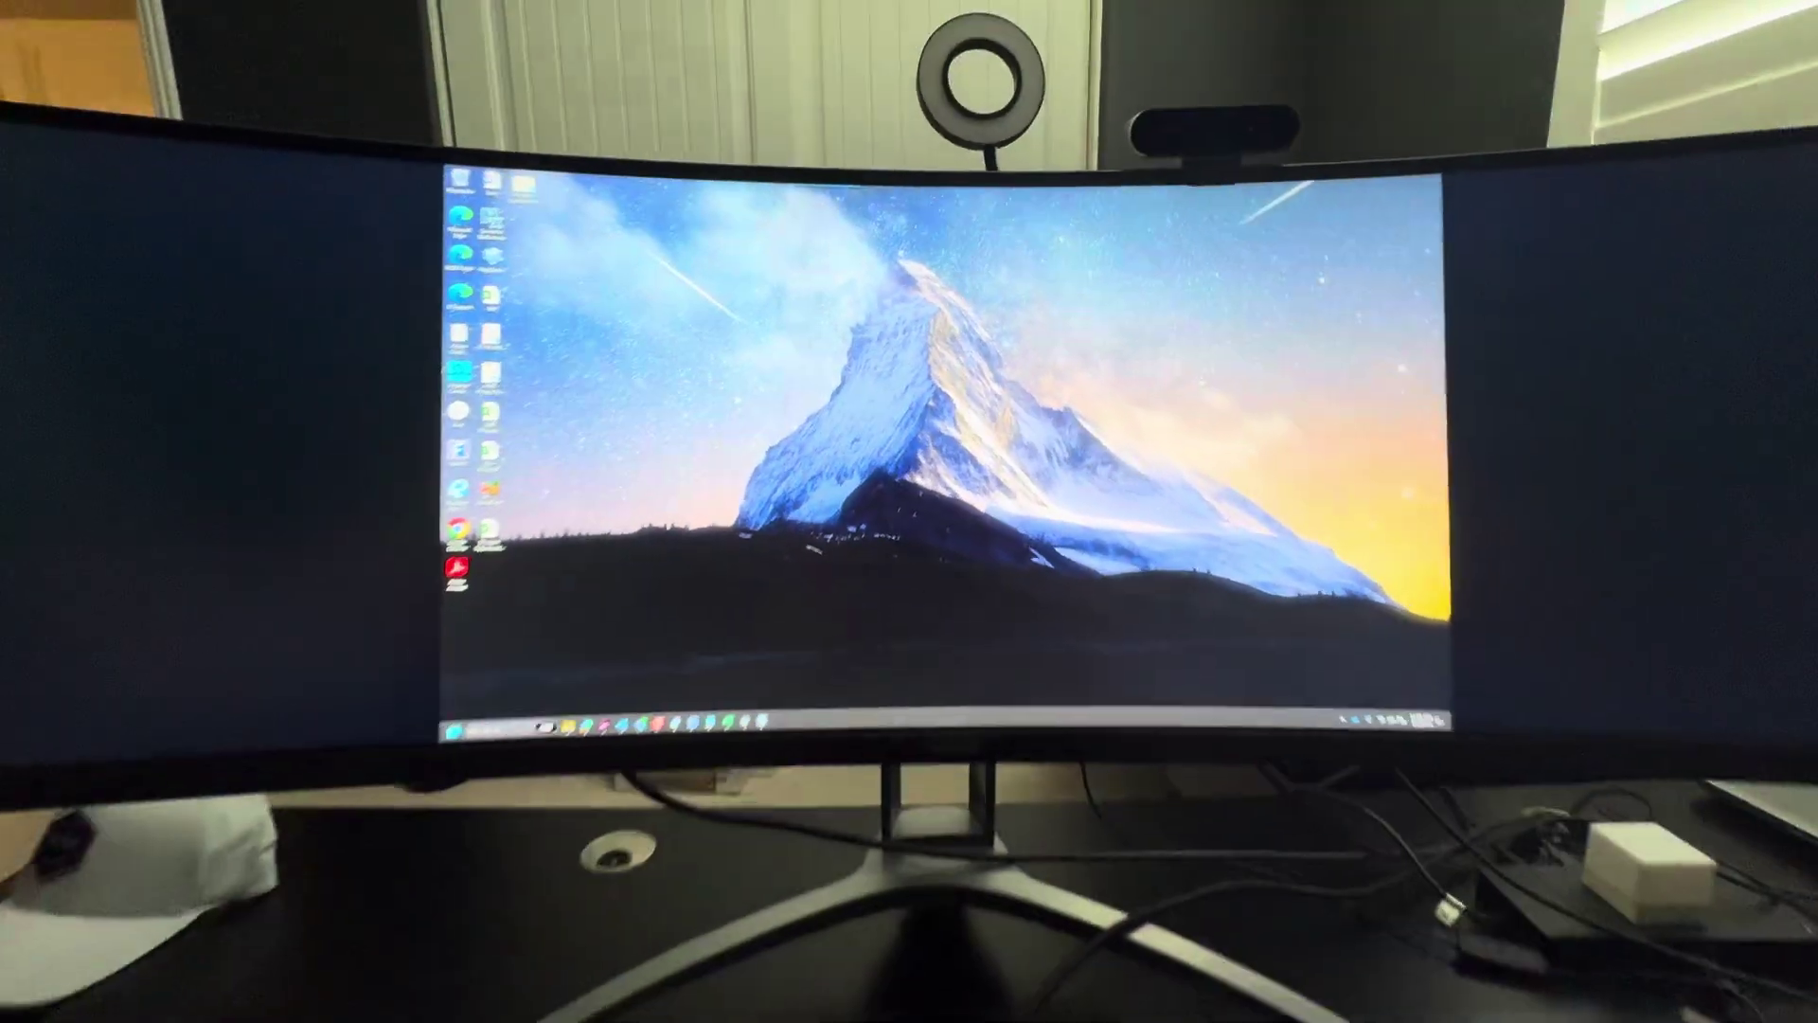